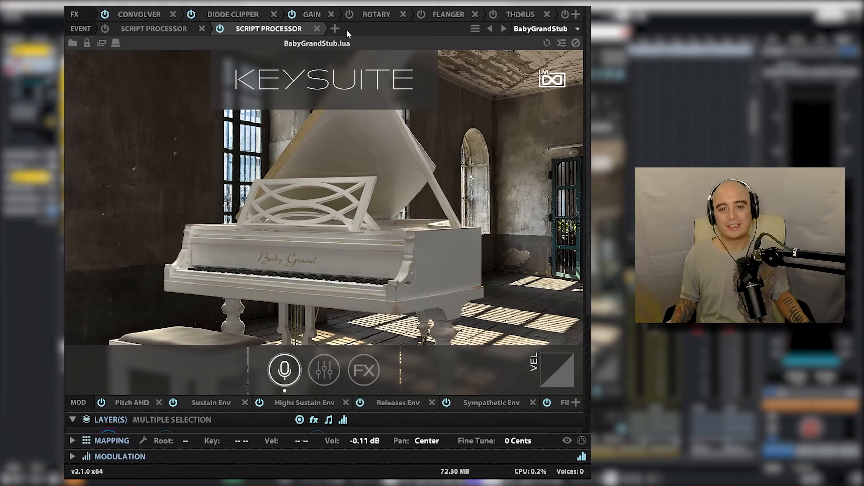
Add another Step Arp script processor to the piano's event chain and switch it on.
{"action": "left_click", "coordinate": [447, 128]}
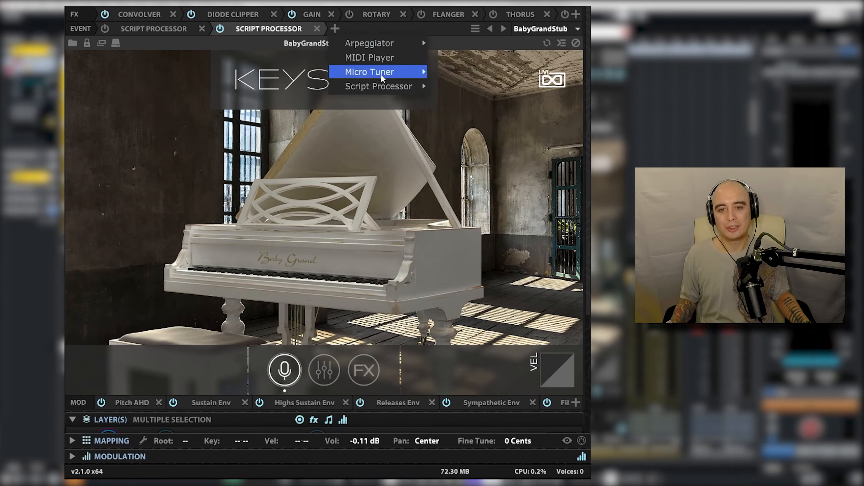
{"action": "mouse_move", "coordinate": [383, 78]}
{"action": "left_click", "coordinate": [460, 88]}
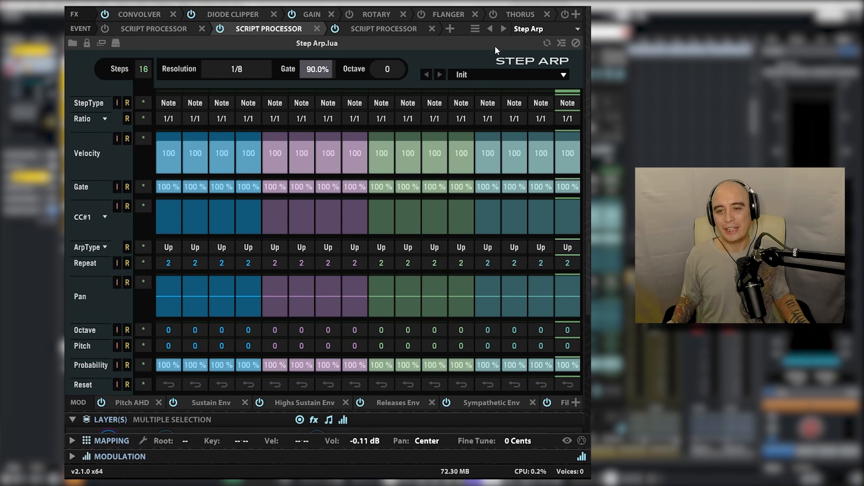
{"action": "left_click", "coordinate": [220, 28]}
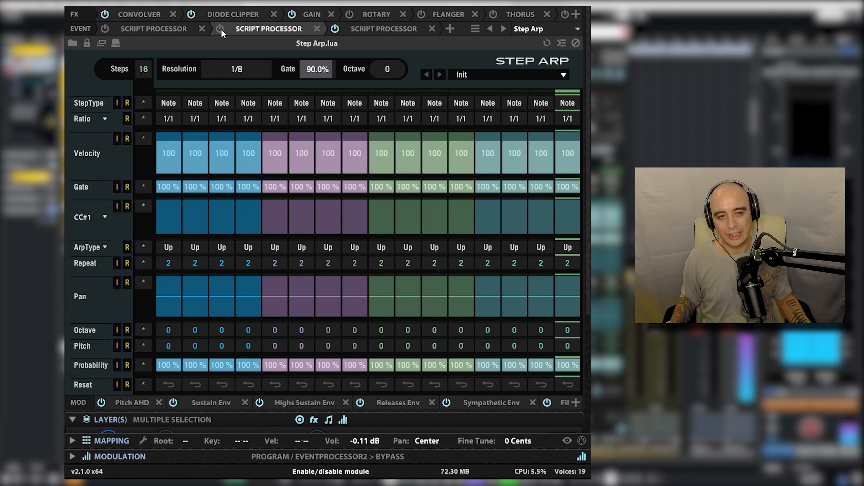
{"action": "left_click", "coordinate": [221, 28]}
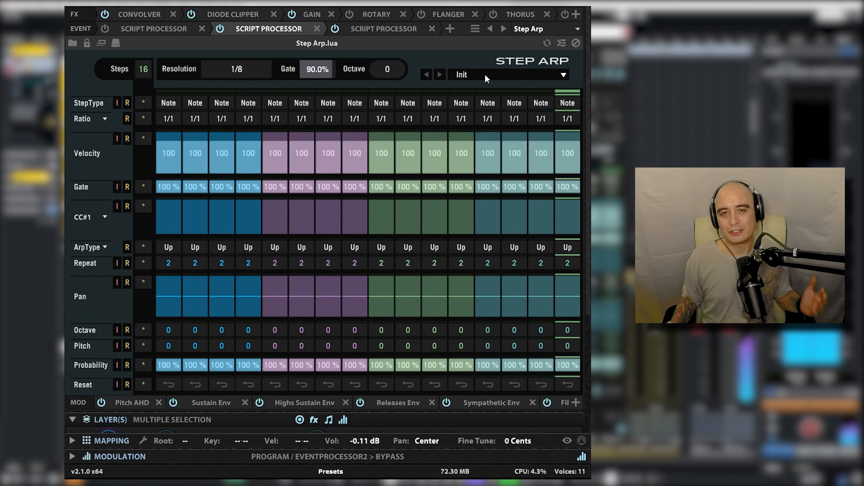
Try the Half Half preset from Basics and the Basic MauS preset from Chords in the added Step Arp.
{"action": "left_click", "coordinate": [485, 75]}
{"action": "mouse_move", "coordinate": [487, 102]}
{"action": "left_click", "coordinate": [578, 139]}
{"action": "left_click", "coordinate": [490, 76]}
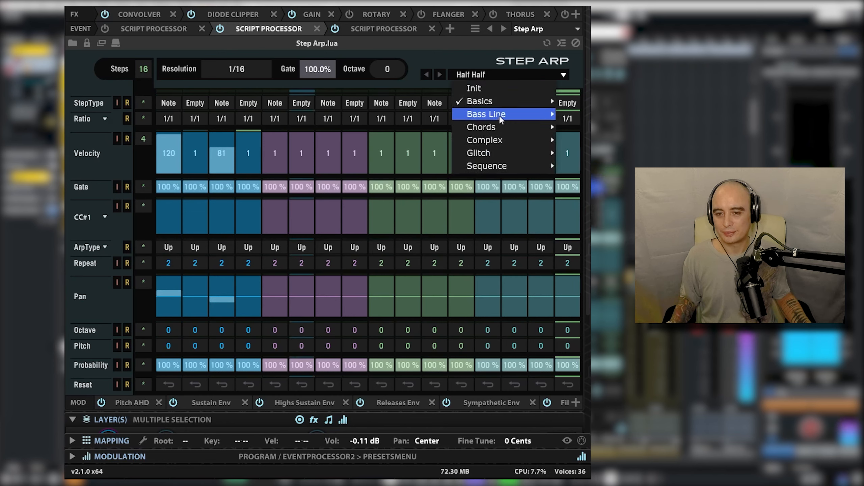
{"action": "mouse_move", "coordinate": [504, 127]}
{"action": "left_click", "coordinate": [580, 128]}
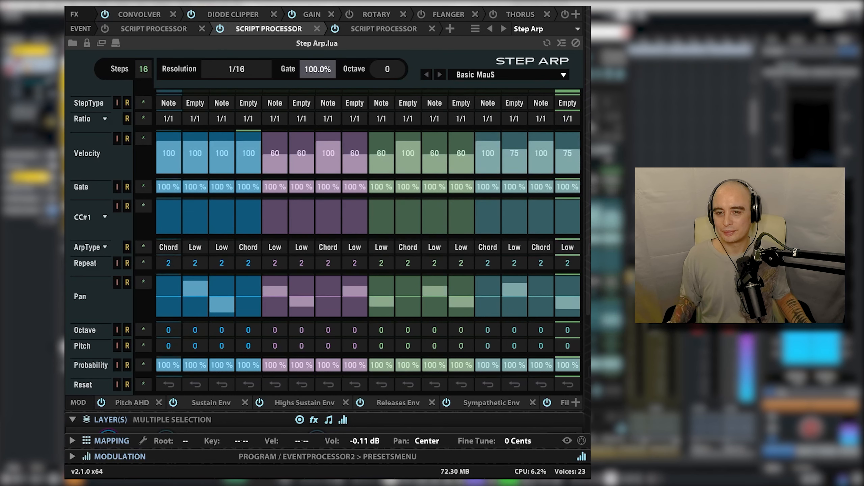
Reset the added Step Arp to the Init preset and remove that processor from the event chain.
{"action": "left_click", "coordinate": [489, 76]}
{"action": "left_click", "coordinate": [478, 87]}
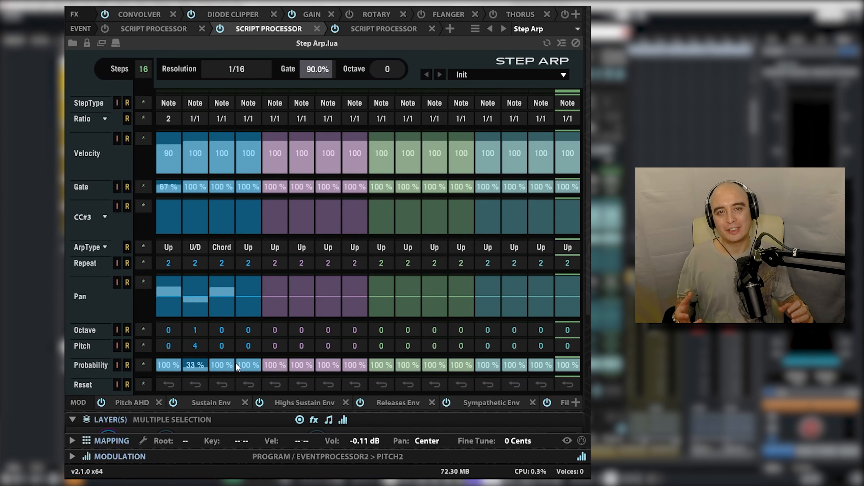
{"action": "left_click", "coordinate": [317, 30]}
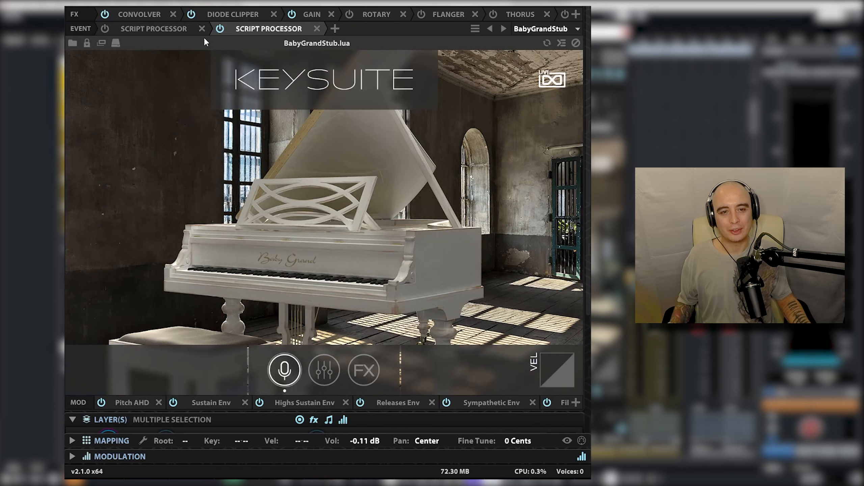
Enable the existing Step Arp script processor with the chord pattern and set its overall gate to 29.4%.
{"action": "left_click", "coordinate": [182, 29]}
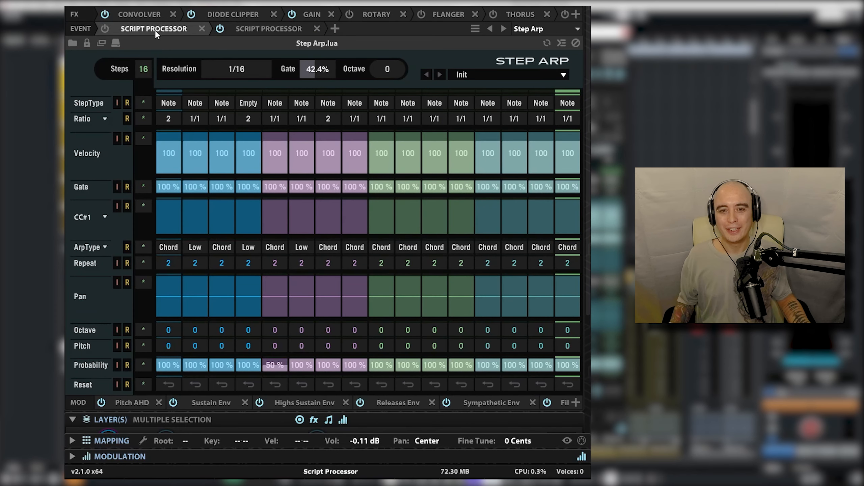
{"action": "left_click", "coordinate": [106, 28]}
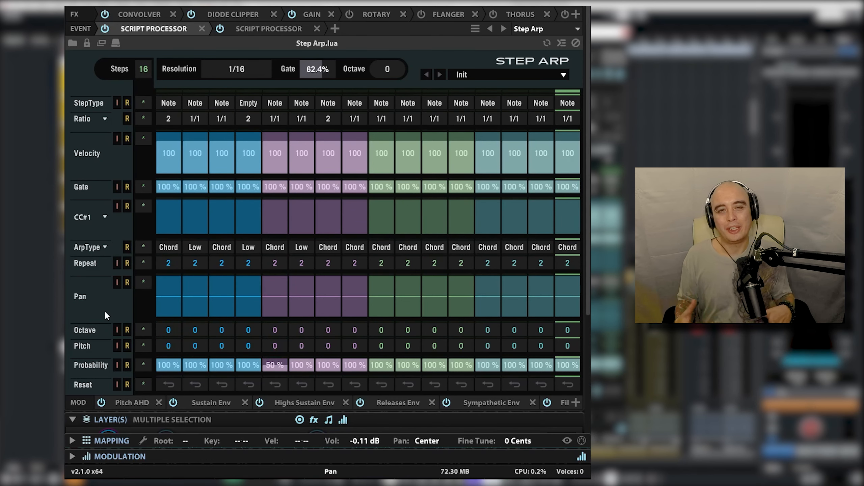
{"action": "left_click_drag", "start_coordinate": [316, 69], "coordinate": [314, 88]}
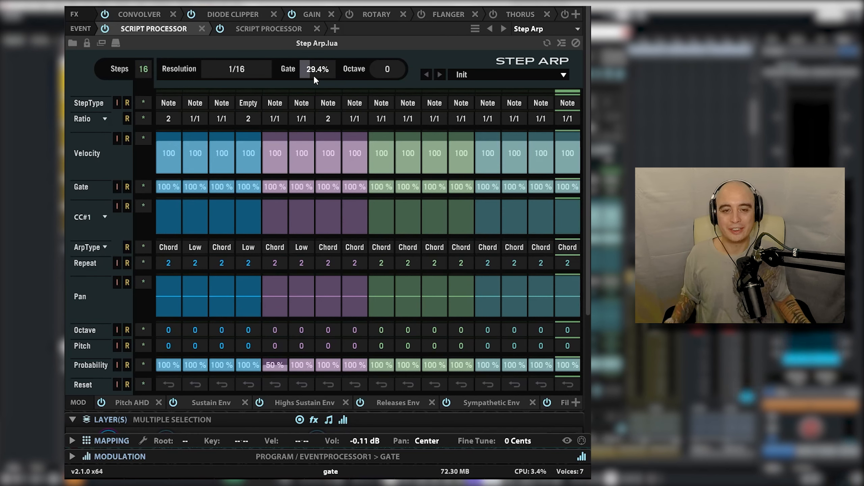
Show the modulation settings of the arpeggiator gate's Macro 1 and rename that macro as Arp Gate.
{"action": "scroll", "coordinate": [315, 238], "scroll_direction": "down", "scroll_amount": 4}
{"action": "left_click", "coordinate": [72, 456]}
{"action": "left_click", "coordinate": [523, 397]}
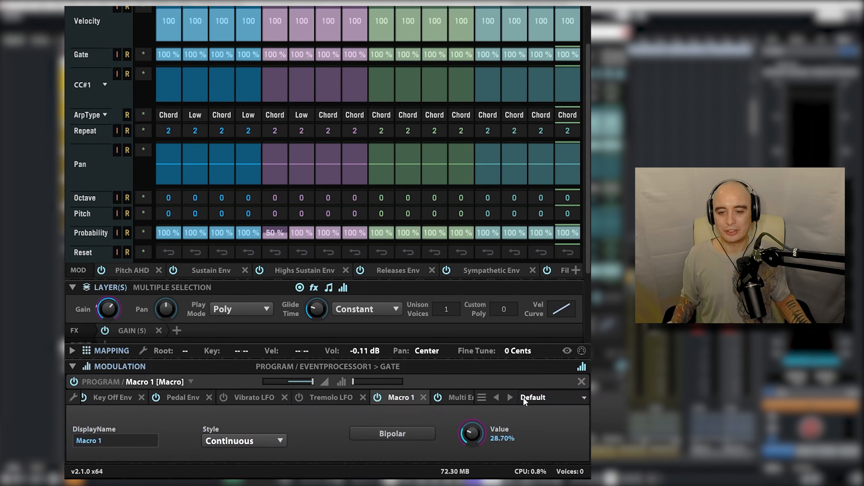
{"action": "left_click", "coordinate": [89, 442]}
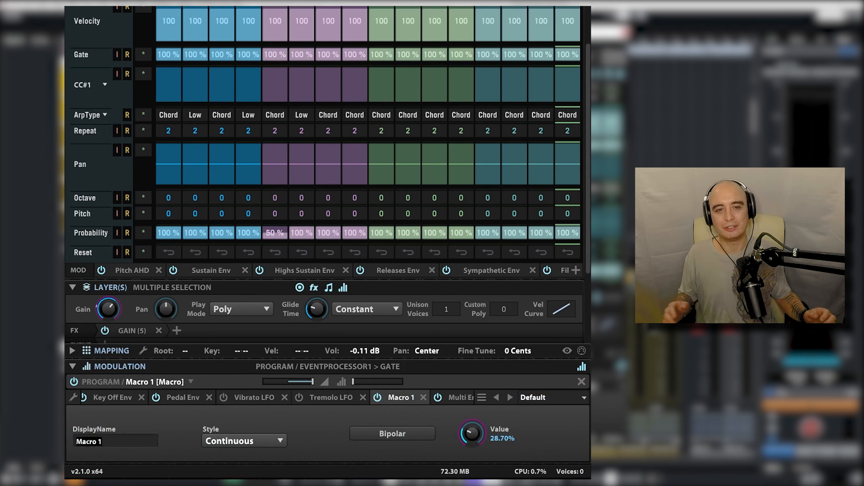
{"action": "key", "text": "ctrl+a"}
{"action": "type", "text": "Arp Gate"}
{"action": "key", "text": "Return"}
Try varying the Arp Gate macro's value to test its control over the Step Arp gate.
{"action": "scroll", "coordinate": [323, 170], "scroll_direction": "up", "scroll_amount": 1}
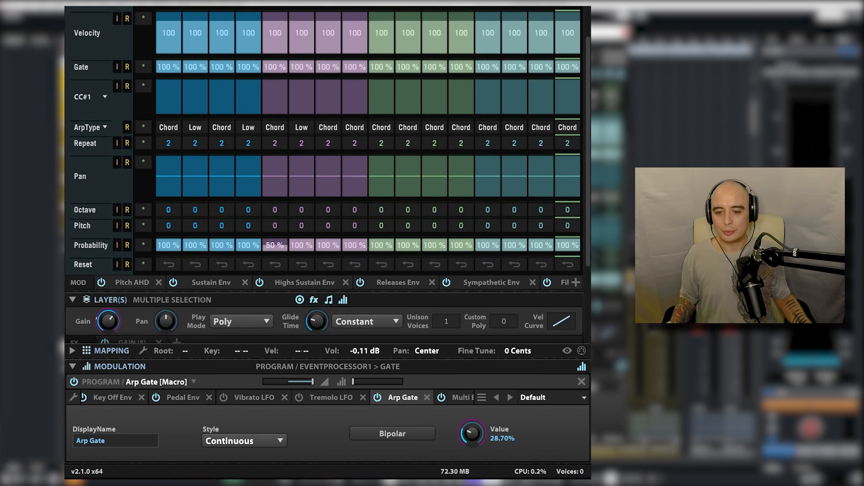
{"action": "scroll", "coordinate": [323, 171], "scroll_direction": "up", "scroll_amount": 1}
{"action": "scroll", "coordinate": [323, 170], "scroll_direction": "down", "scroll_amount": 2}
{"action": "scroll", "coordinate": [323, 170], "scroll_direction": "up", "scroll_amount": 3}
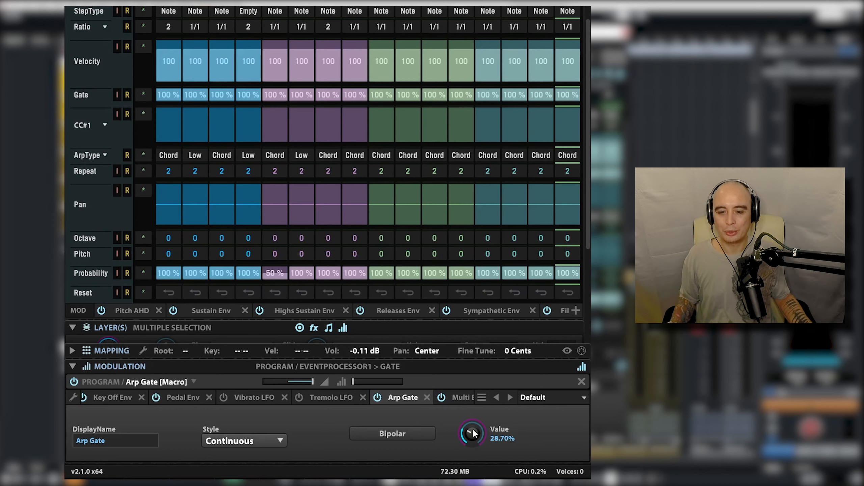
{"action": "scroll", "coordinate": [582, 242], "scroll_direction": "up", "scroll_amount": 3}
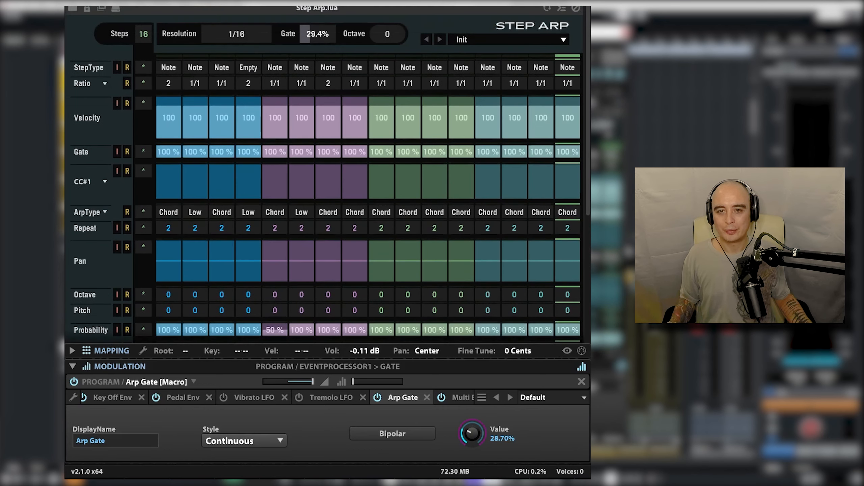
{"action": "left_click_drag", "start_coordinate": [473, 421], "coordinate": [483, 396]}
Add a new program-level Multi Envelope as a modulation source for the Arp Gate macro's value.
{"action": "right_click", "coordinate": [470, 434]}
{"action": "mouse_move", "coordinate": [443, 319]}
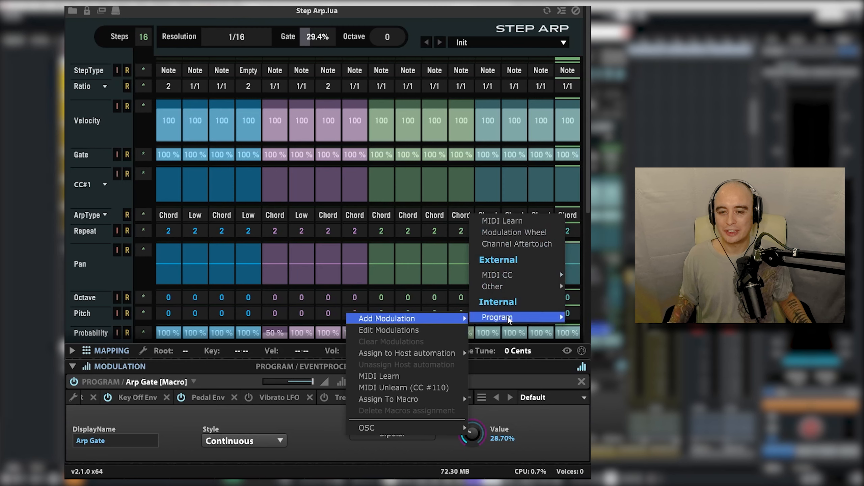
{"action": "mouse_move", "coordinate": [507, 319]}
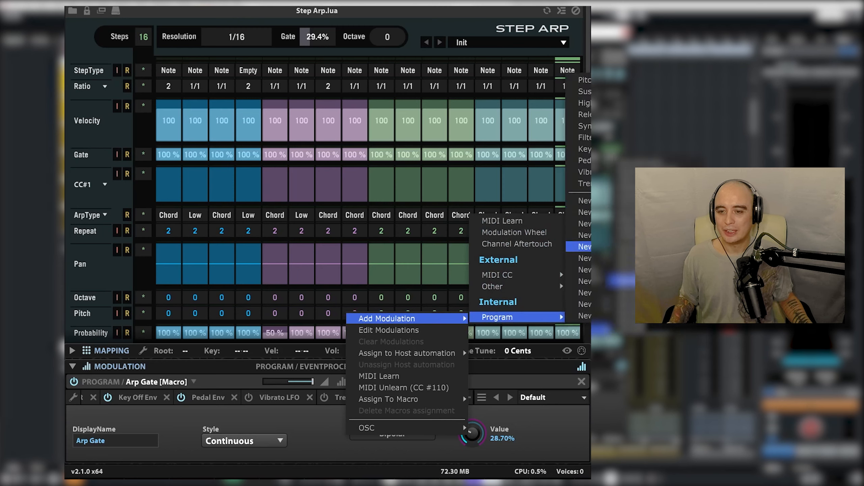
{"action": "left_click", "coordinate": [583, 280]}
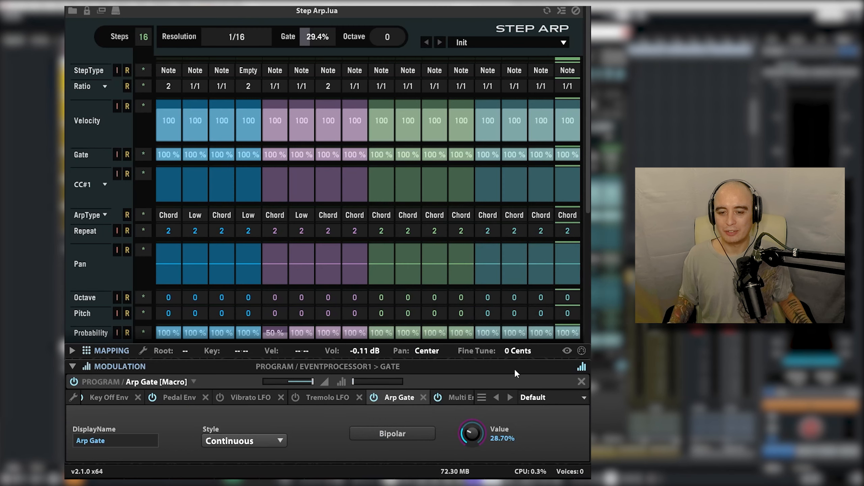
Load the Generation preset into the Multi Env 1 modulator.
{"action": "left_click", "coordinate": [452, 396]}
{"action": "left_click", "coordinate": [574, 399]}
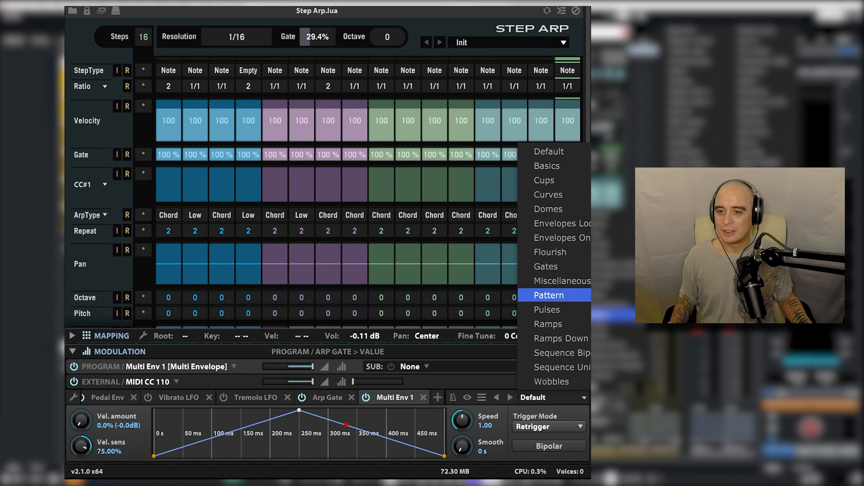
{"action": "left_click", "coordinate": [691, 155]}
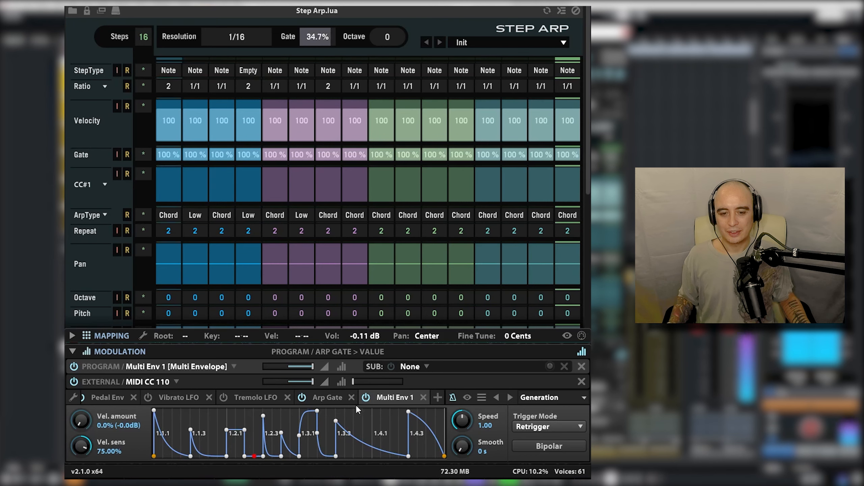
Reduce the Multi Env 1 modulation depth on the Arp Gate macro and set the macro's value to 19.64%.
{"action": "left_click", "coordinate": [326, 398]}
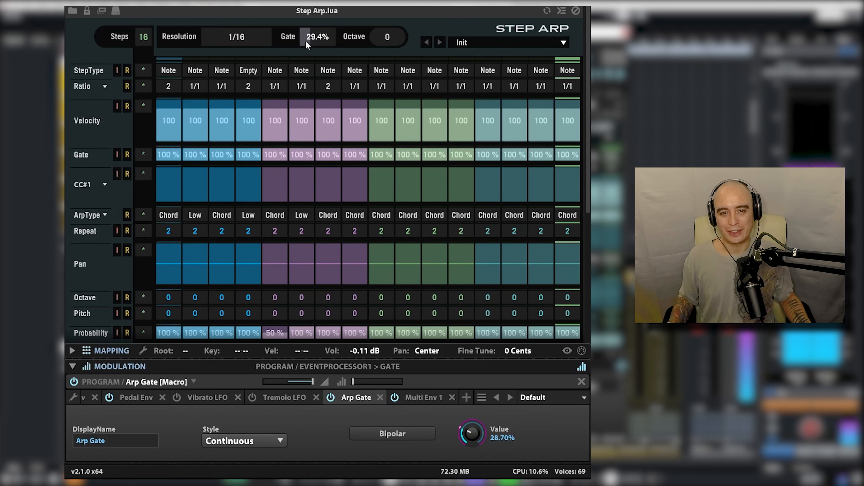
{"action": "left_click", "coordinate": [469, 437]}
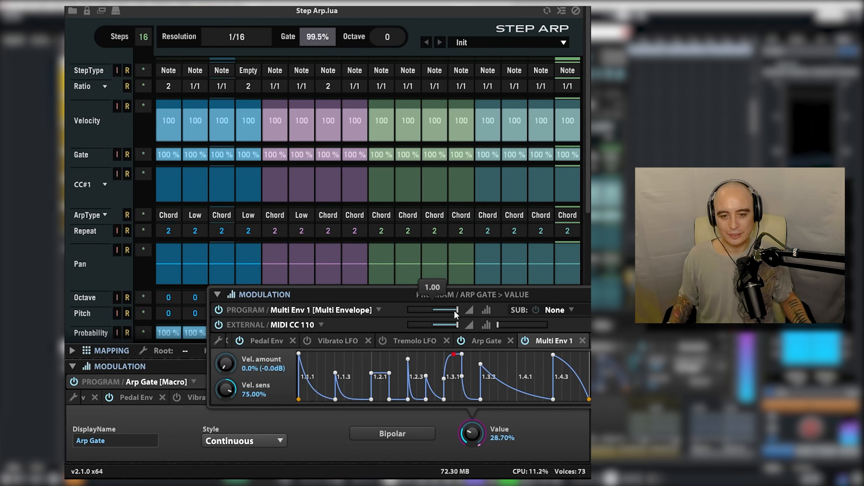
{"action": "mouse_move", "coordinate": [446, 315]}
{"action": "left_mouse_down"}
{"action": "mouse_move", "coordinate": [429, 316]}
{"action": "mouse_move", "coordinate": [441, 316]}
{"action": "left_mouse_up"}
{"action": "left_click_drag", "start_coordinate": [476, 433], "coordinate": [477, 485]}
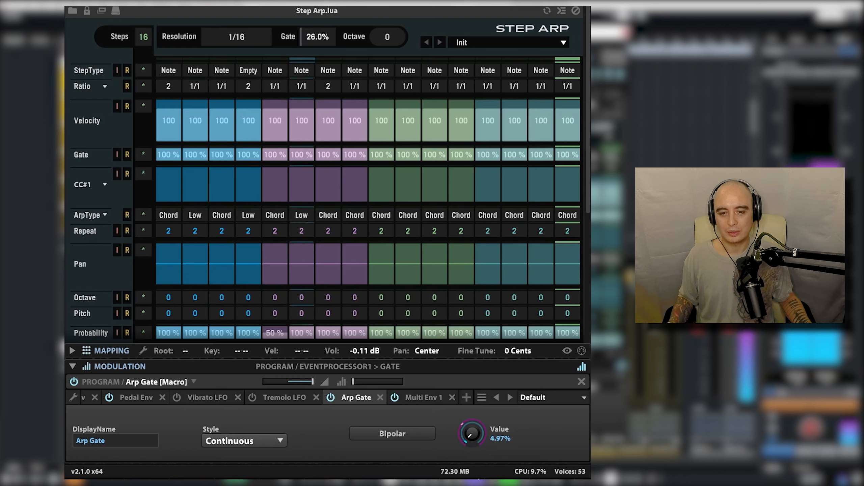
{"action": "left_click_drag", "start_coordinate": [478, 433], "coordinate": [475, 404]}
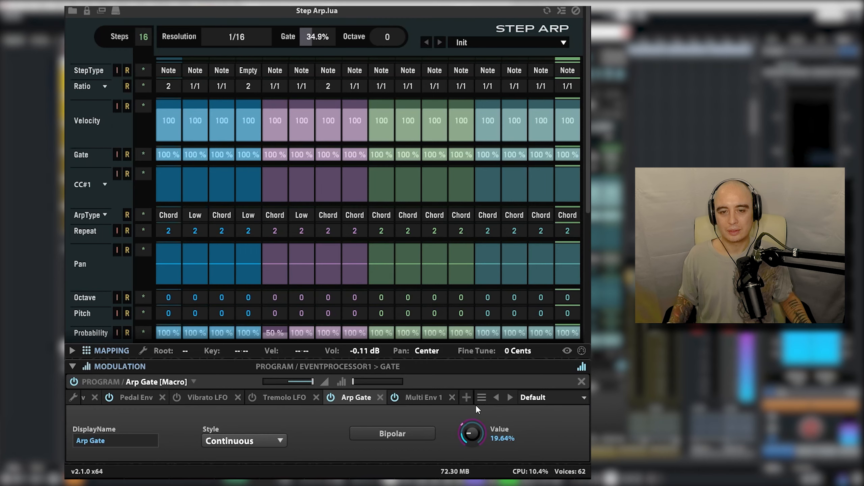